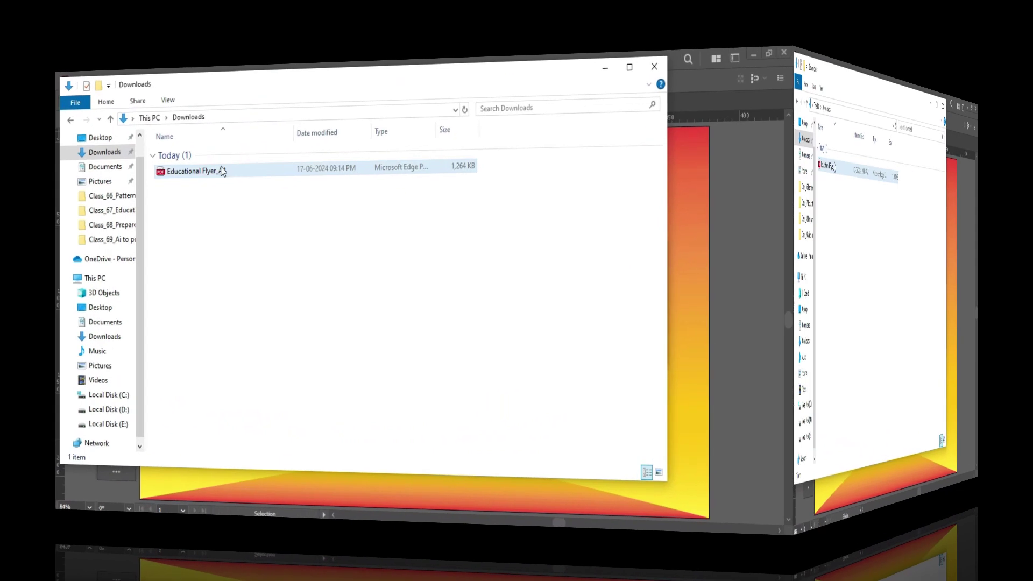
- Open the Educational Flyer_A4 PDF from Downloads with Adobe Acrobat
left_click(198, 144)
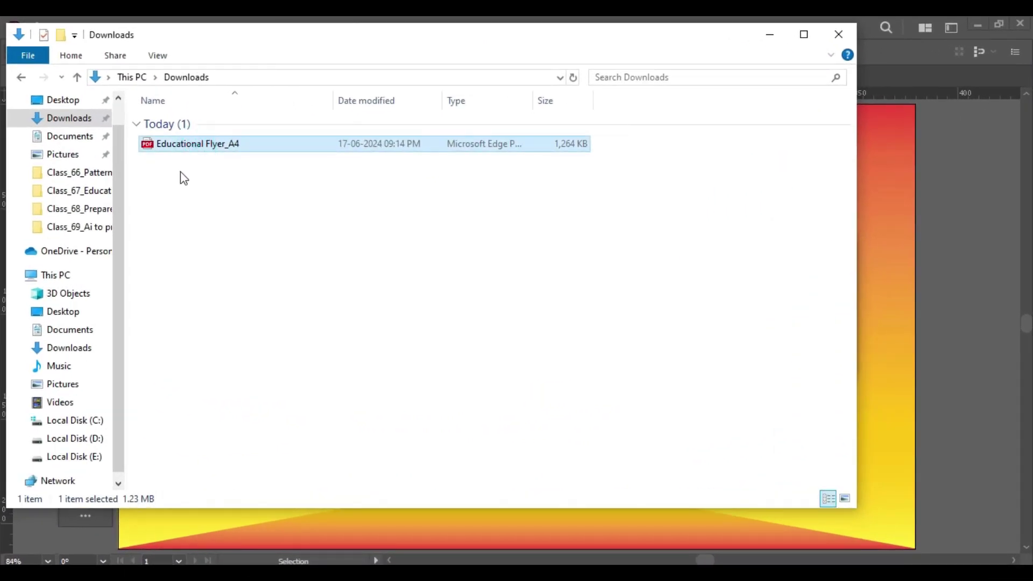
right_click(183, 151)
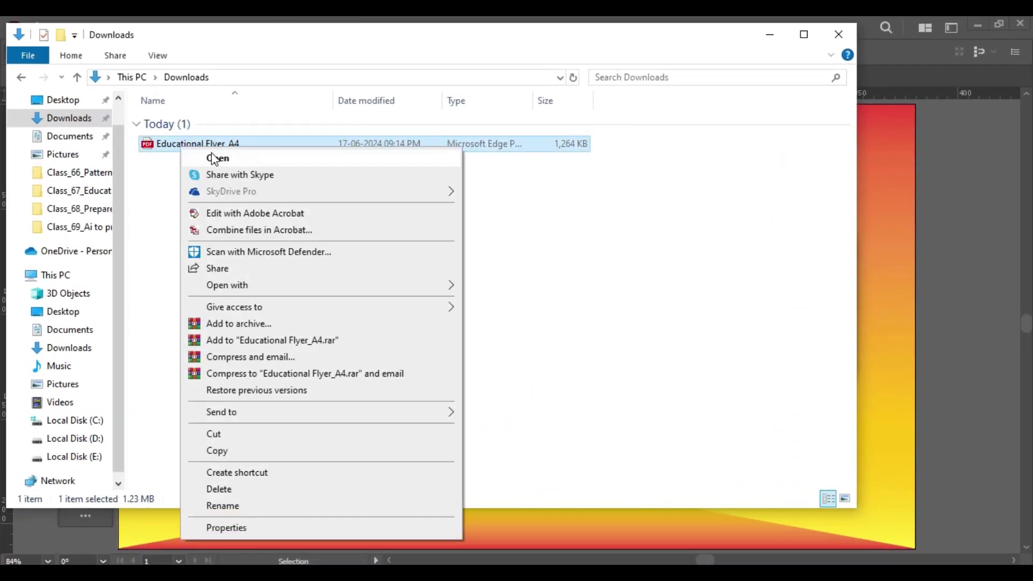
left_click(269, 284)
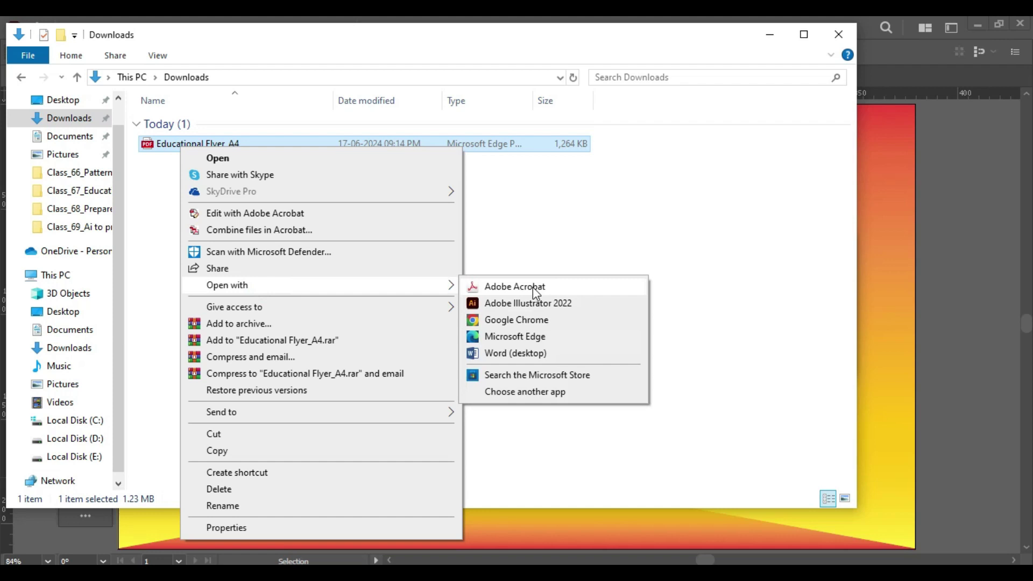
left_click(530, 287)
- Fit the flyer page in view and decline making Acrobat the default PDF app
key("ctrl+0")
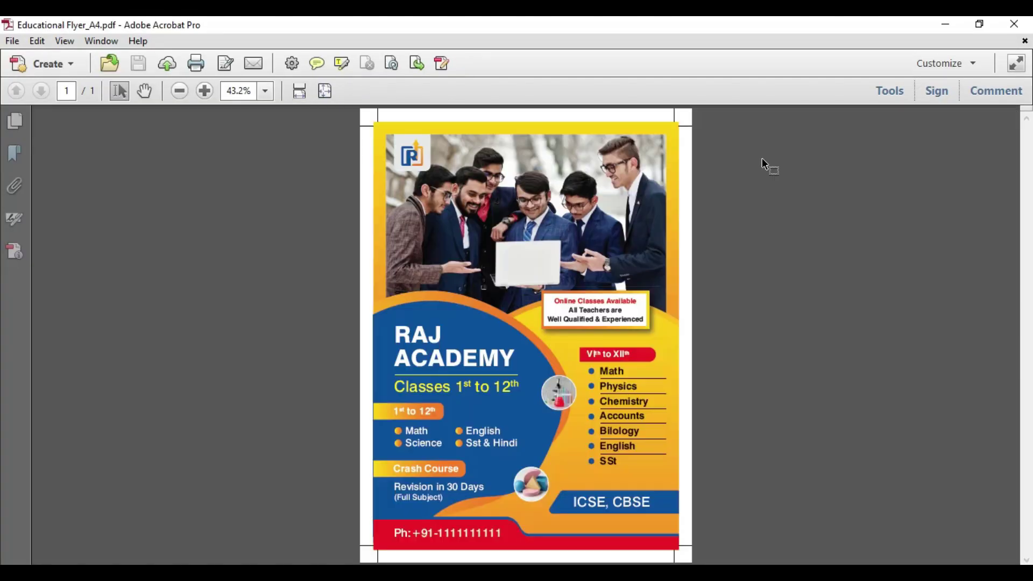
left_click_drag(618, 371, 486, 427)
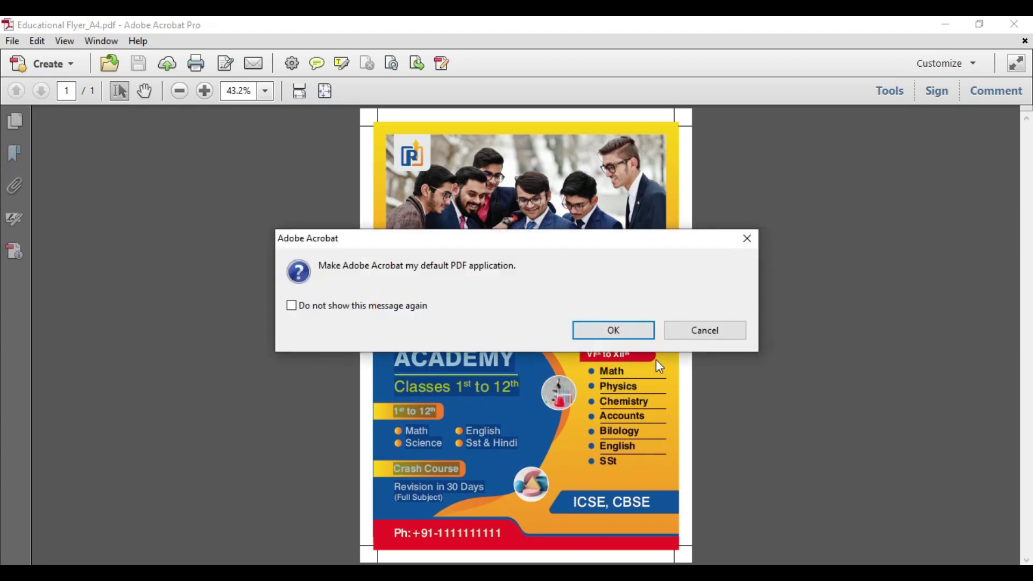
left_click(682, 334)
left_click(123, 169)
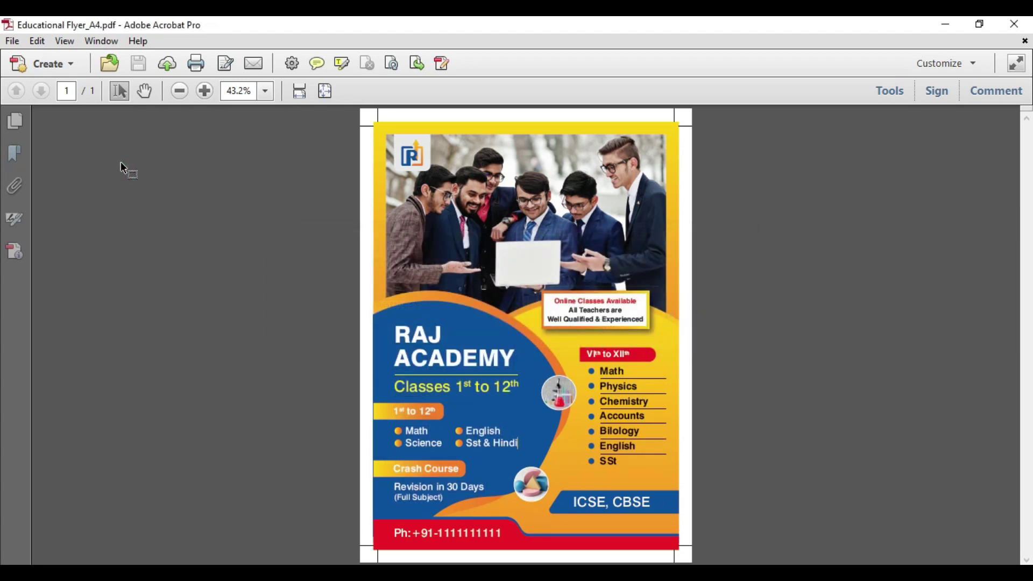
key("ctrl+d")
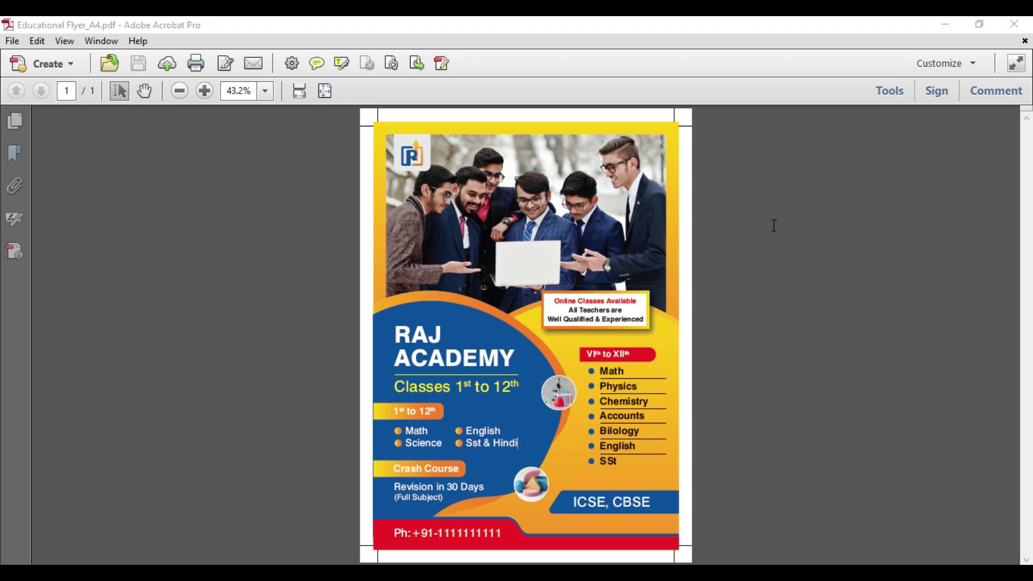
left_click_drag(497, 47, 553, 58)
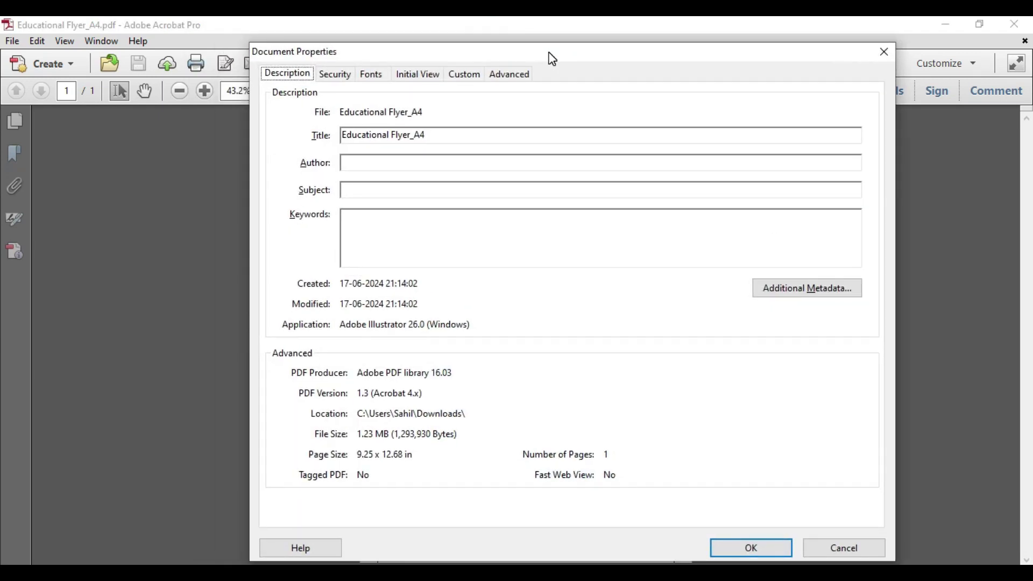
left_click_drag(361, 54, 341, 51)
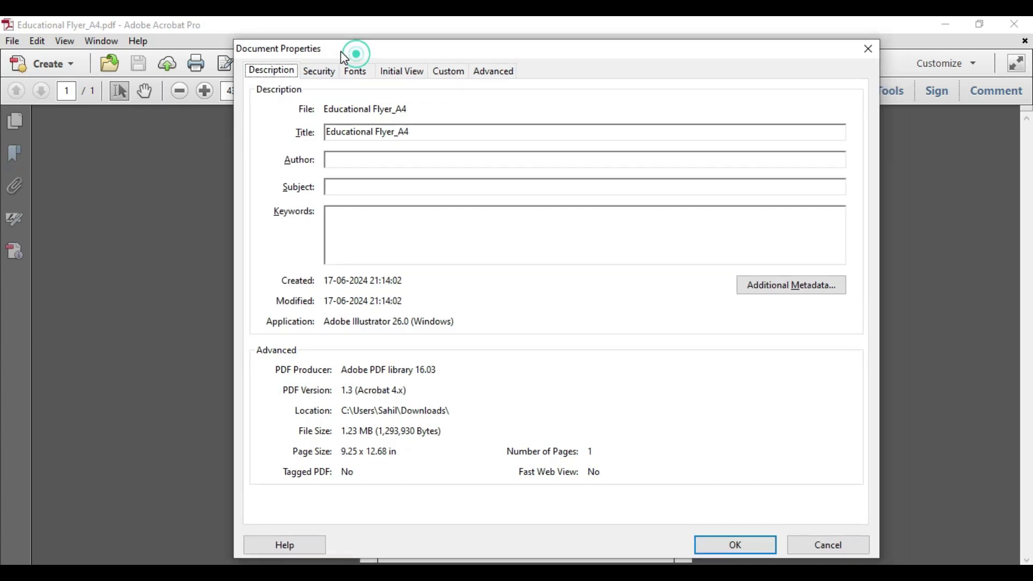
left_click(353, 71)
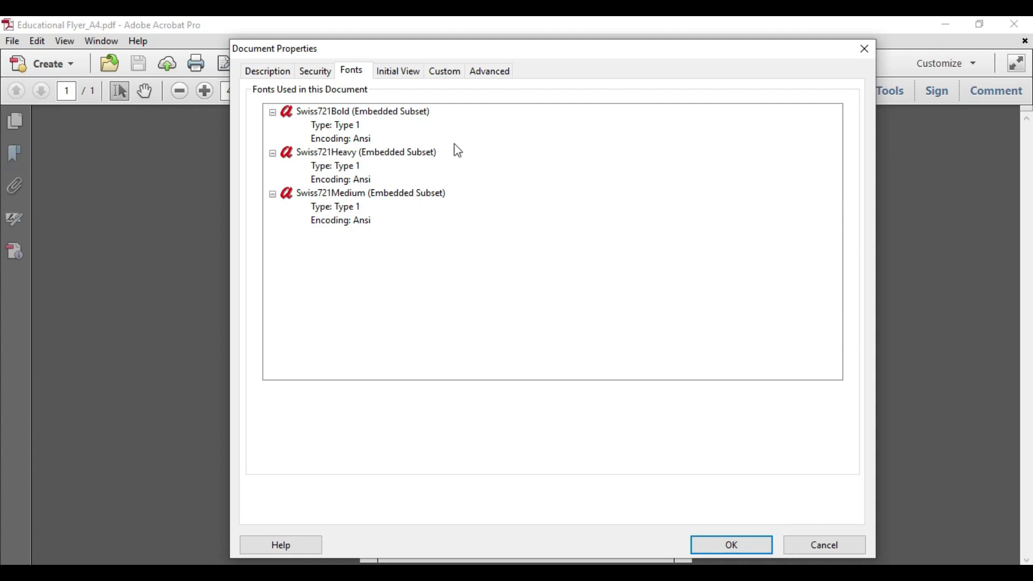
left_click(865, 48)
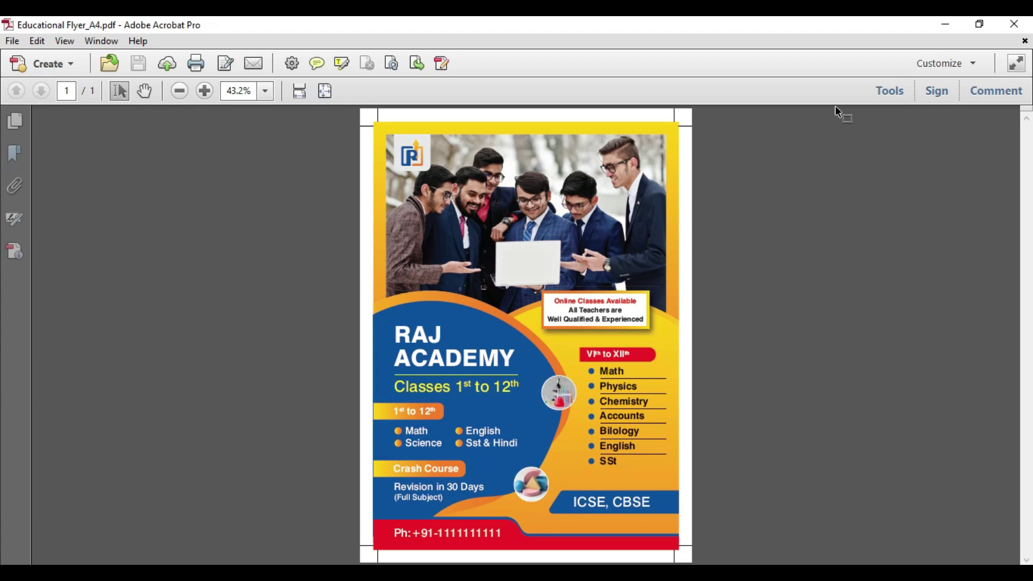
- Select the RAJ ACADEMY heading, then open the flyer PDF with Adobe Illustrator 2022
triple_click(428, 335)
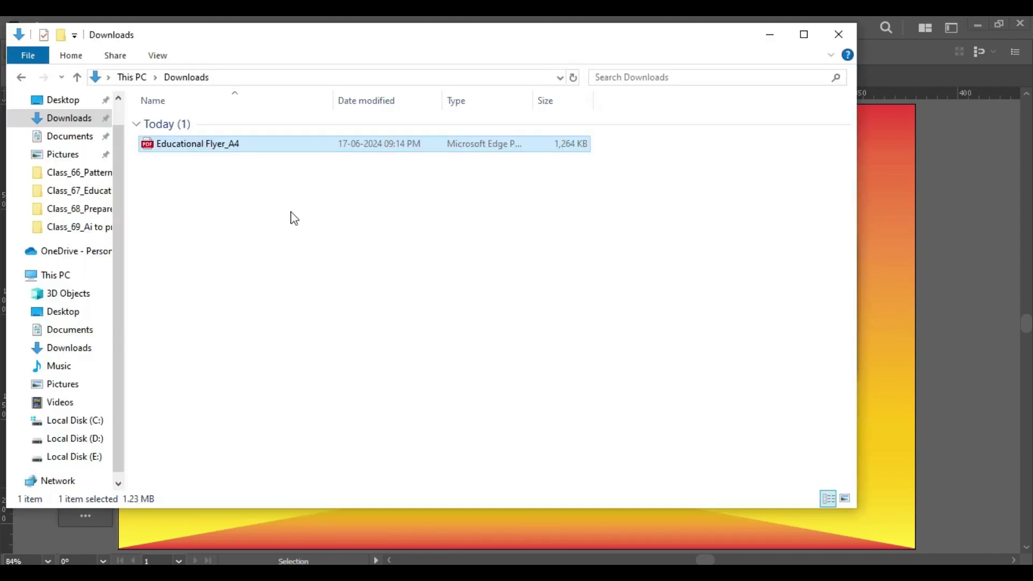
right_click(162, 143)
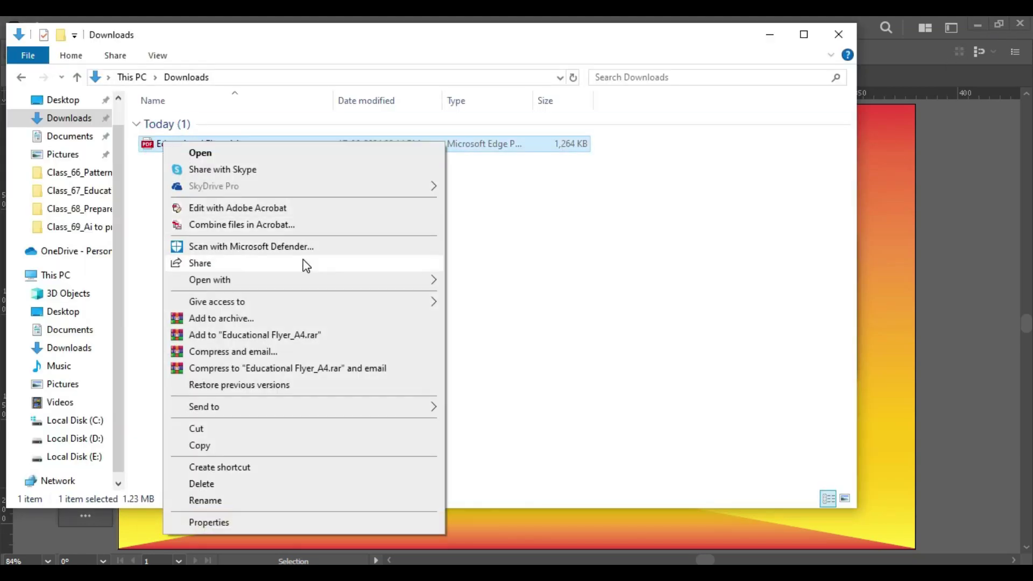
left_click(272, 284)
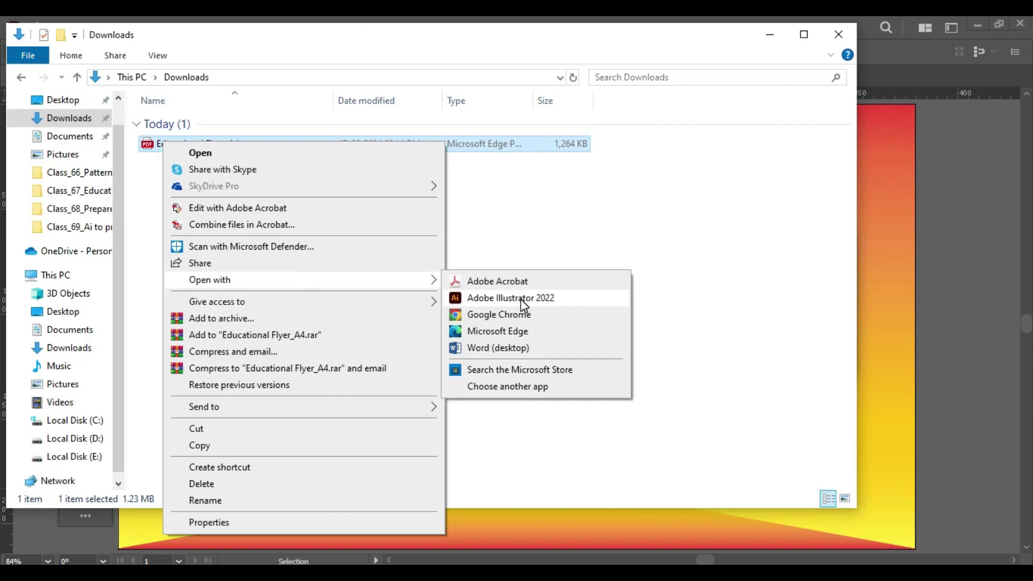
left_click(511, 299)
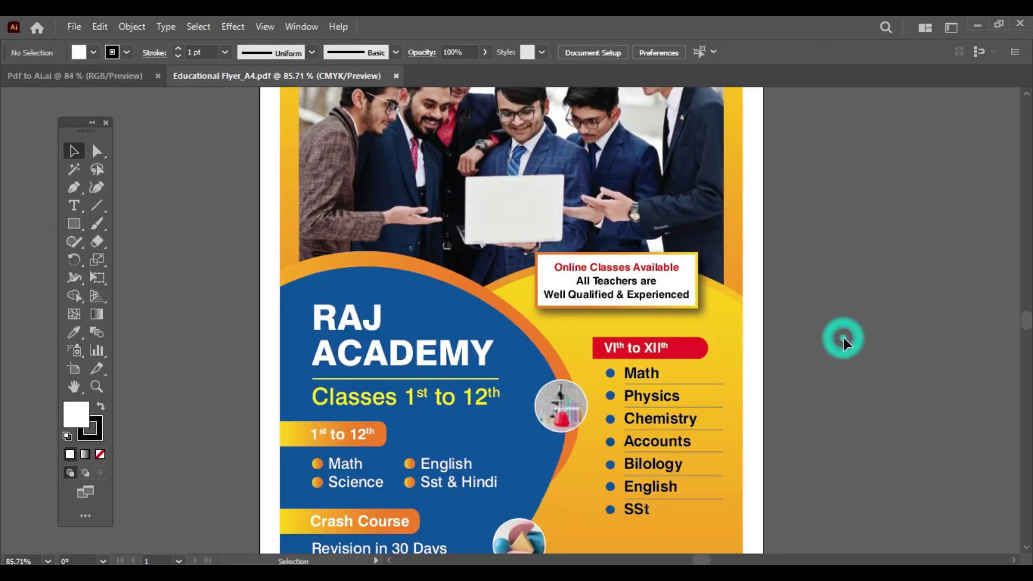
key("ctrl+0")
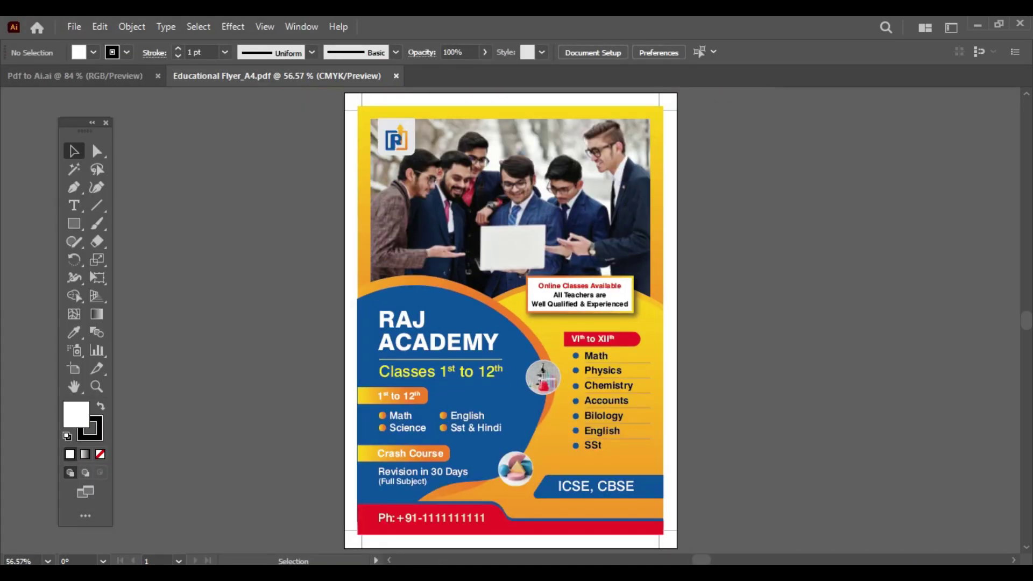
left_click(663, 109)
left_click(715, 120)
key("z")
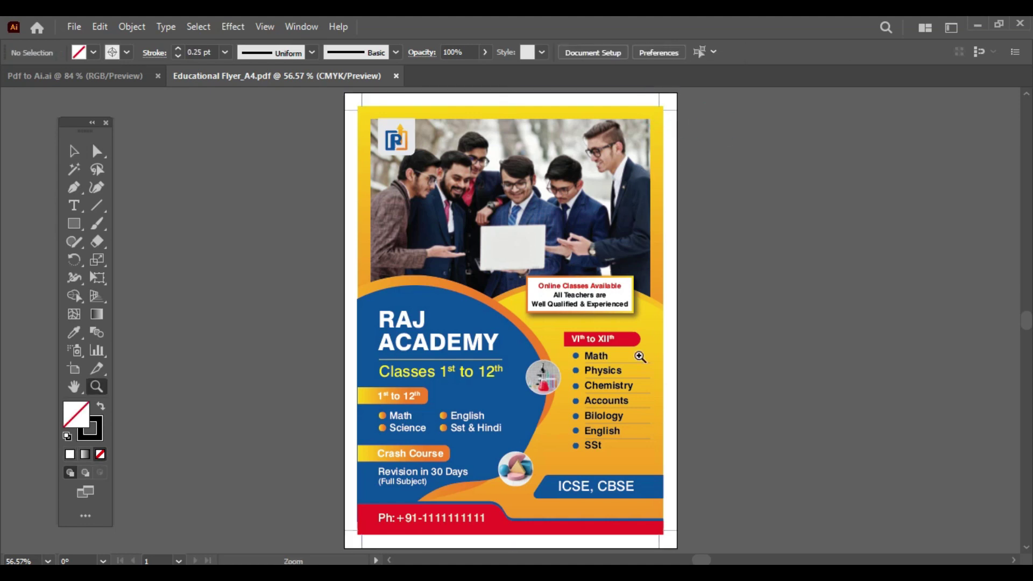
left_click(622, 381)
left_click(75, 151)
scroll(495, 226, "up", 3)
scroll(496, 226, "up", 4)
scroll(496, 226, "up", 2)
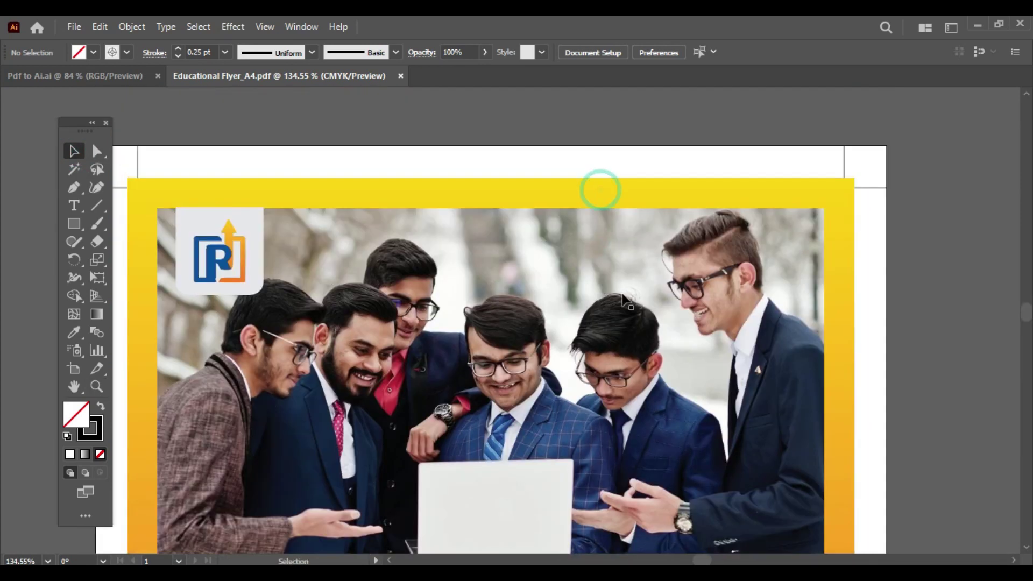
left_click(775, 269)
left_click(899, 330)
left_click_drag(701, 253, 851, 183)
key("ctrl+z")
scroll(915, 377, "down", 5)
scroll(915, 376, "down", 2)
left_click(734, 221)
mouse_move(717, 223)
left_mouse_down()
mouse_move(748, 258)
mouse_move(717, 226)
left_mouse_up()
left_click(718, 181)
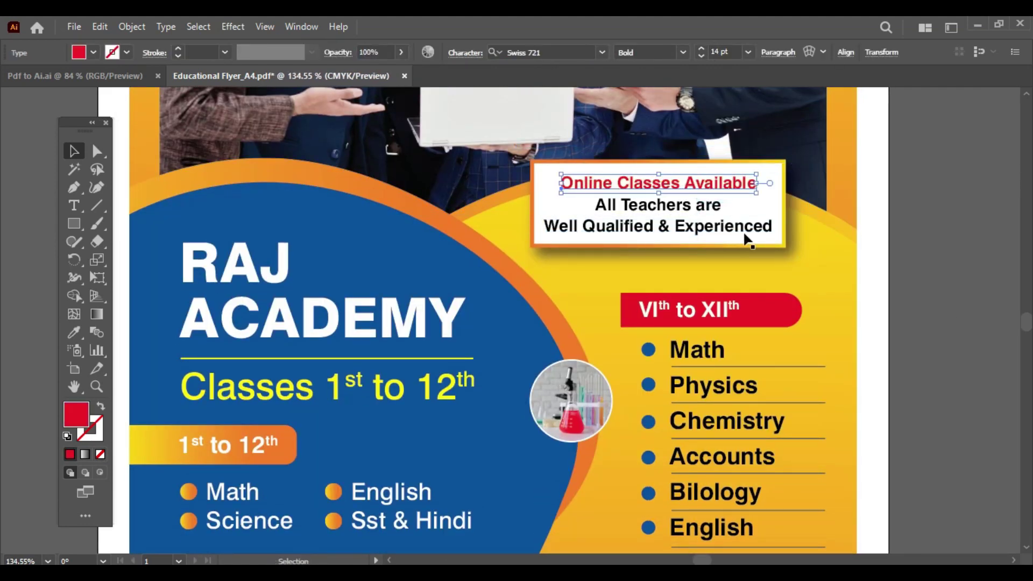
- Change the Math item in the subject list to Mathematics
left_click(935, 295)
left_click_drag(928, 393, 921, 267)
left_click(689, 223)
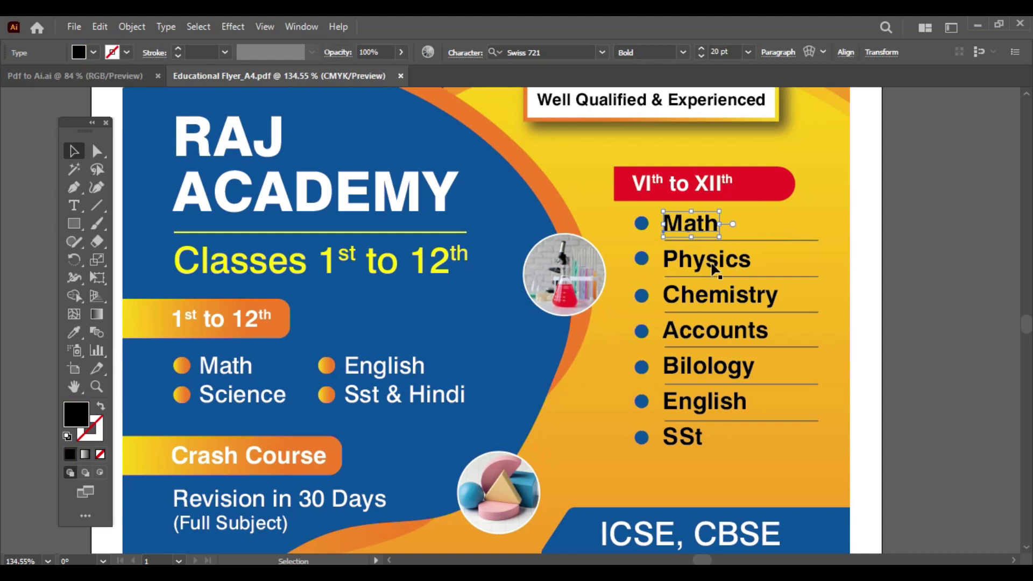
double_click(697, 228)
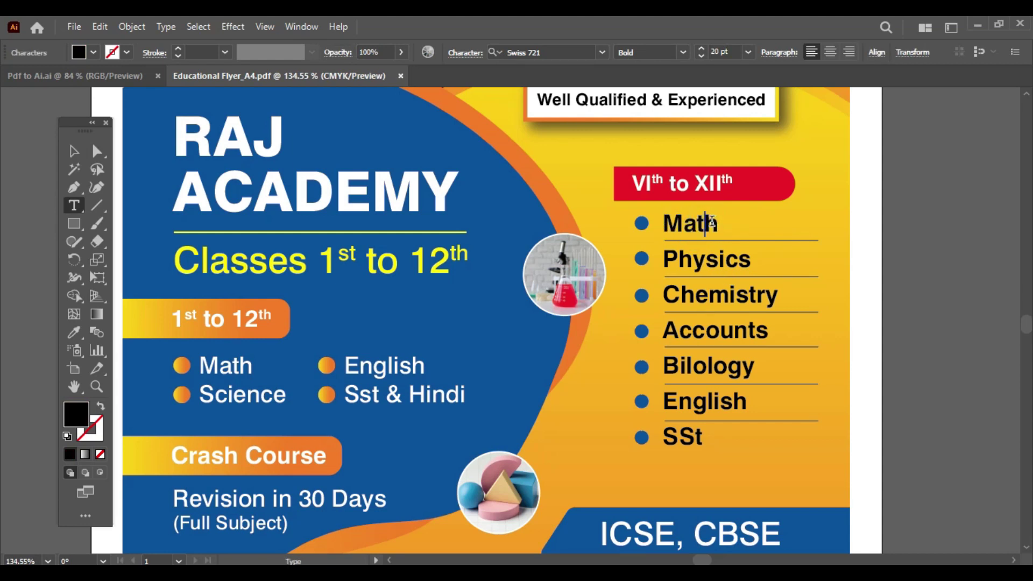
double_click(716, 220)
type("Mathsmatics")
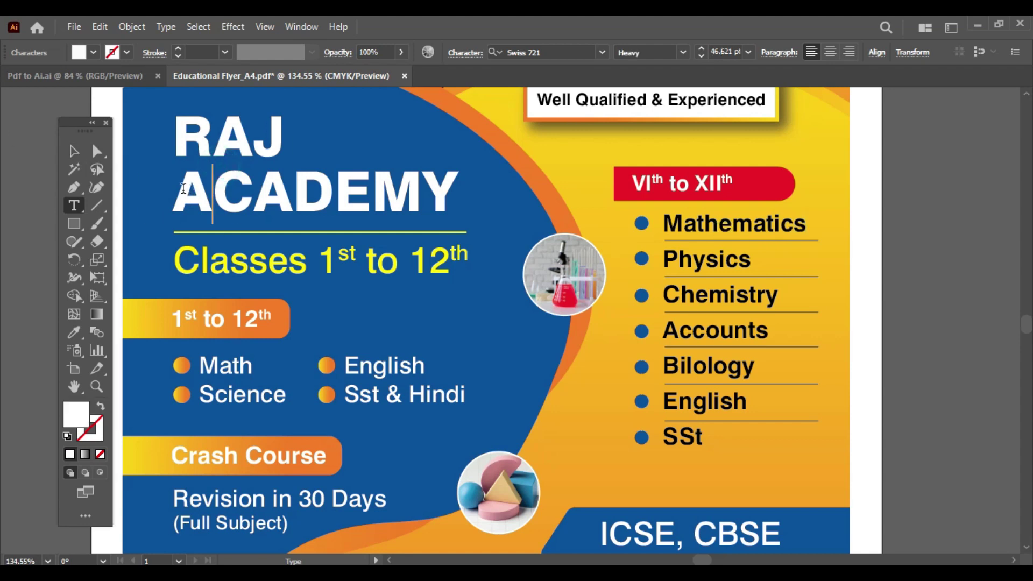
- Replace ACADEMY in the heading with CLASSES and fit the artboard in view
left_click_drag(174, 189, 493, 191)
type("Cla")
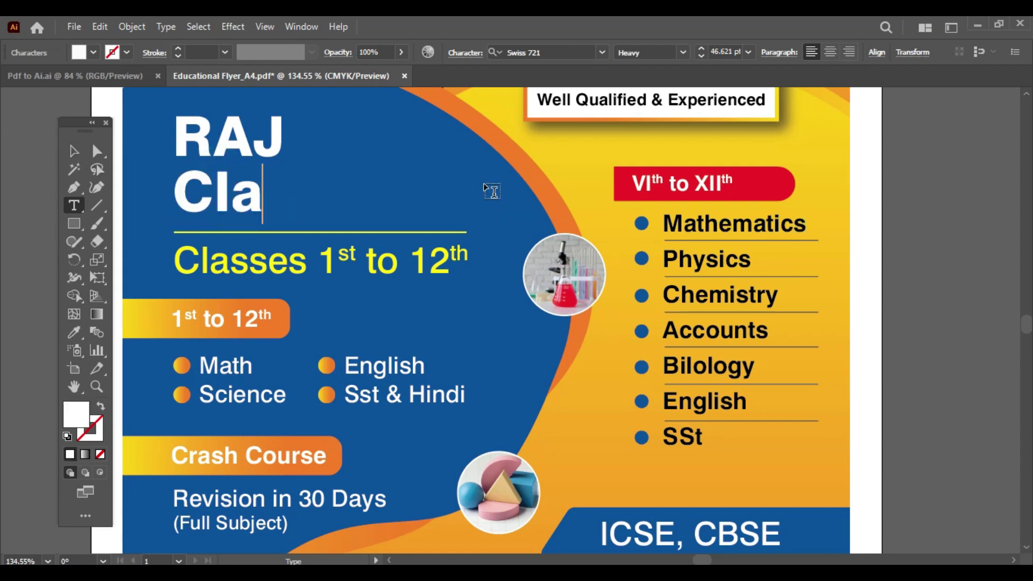
type("sses")
key("ctrl+shift+Left")
type("CLASSES")
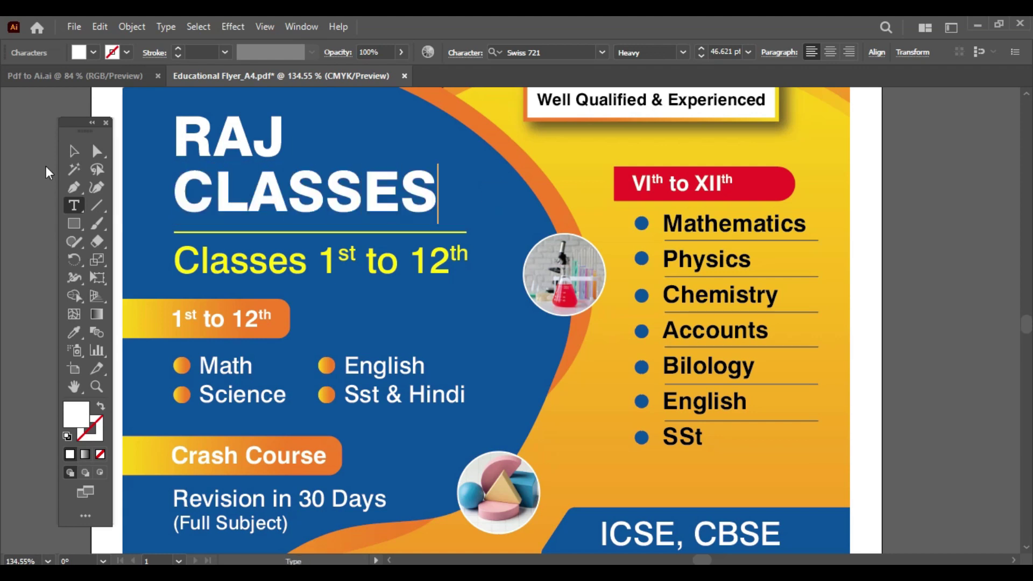
left_click(74, 148)
left_click(916, 330)
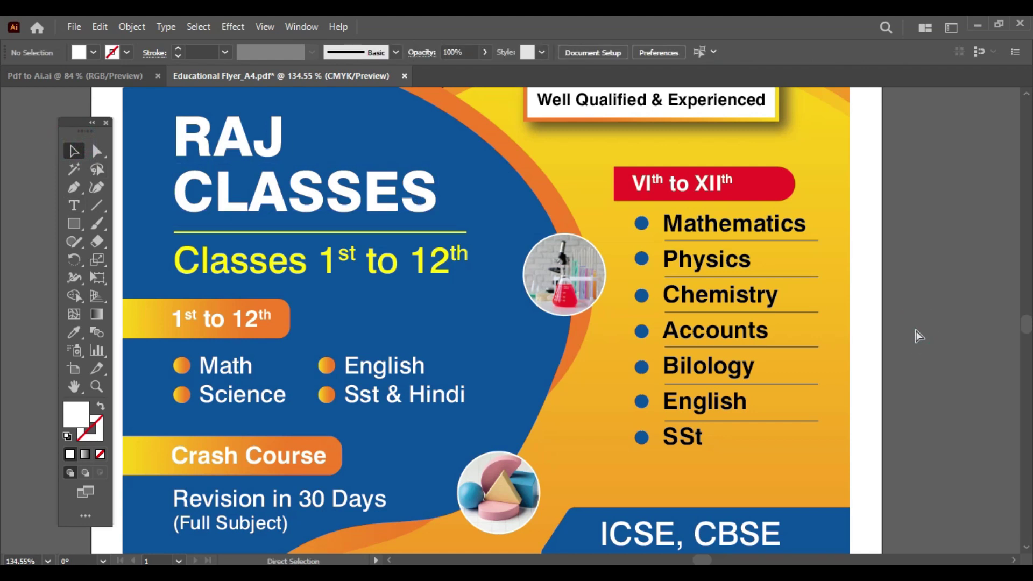
key("ctrl+0")
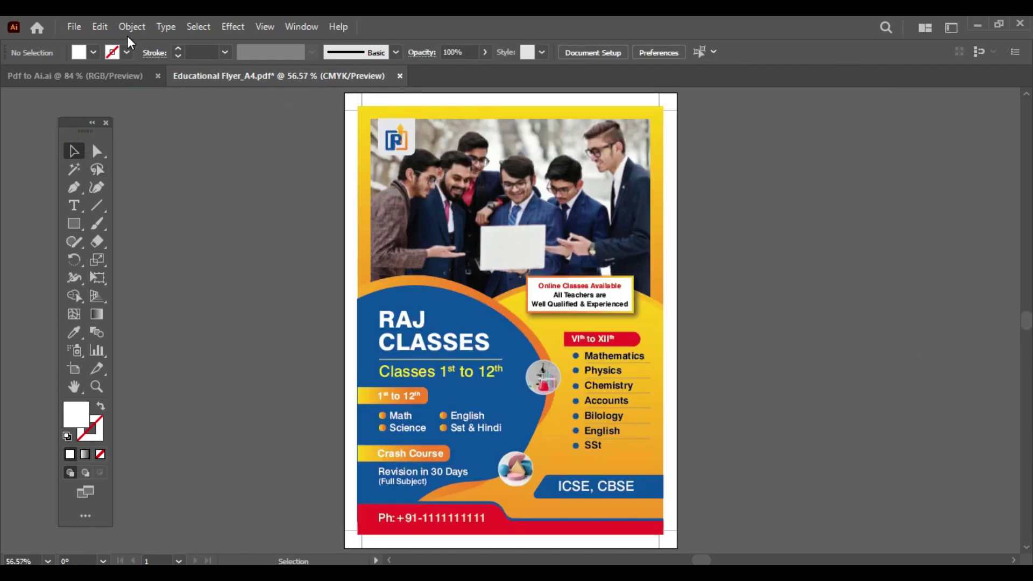
- Save a copy of the flyer in Adobe Illustrator (*.AI) format
left_click(75, 27)
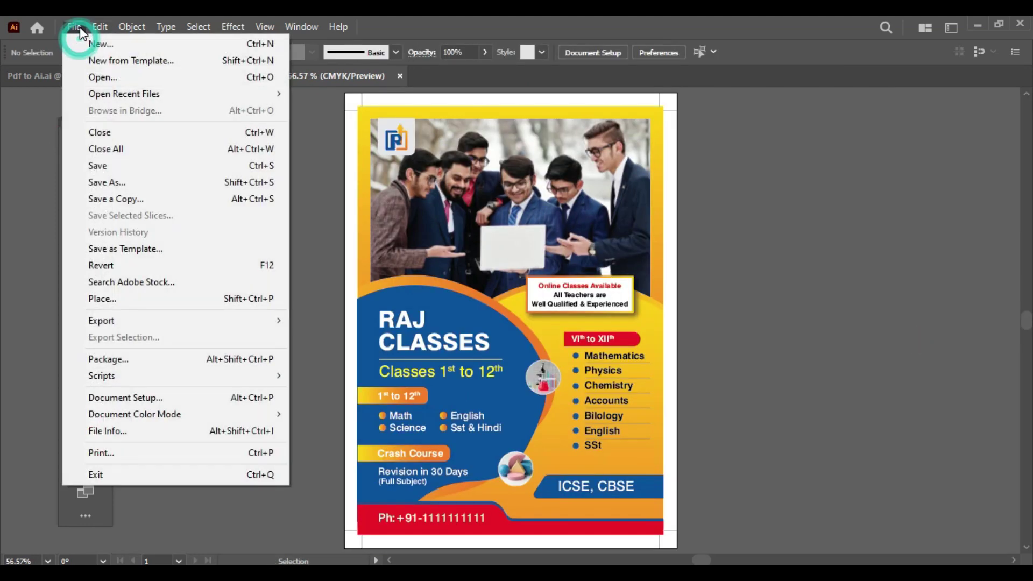
left_click(119, 198)
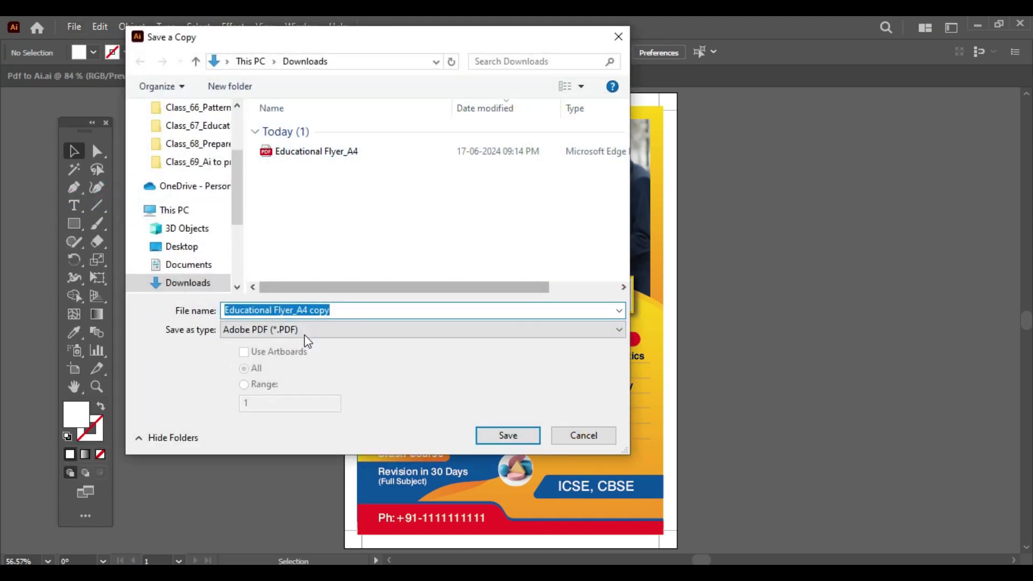
left_click(302, 330)
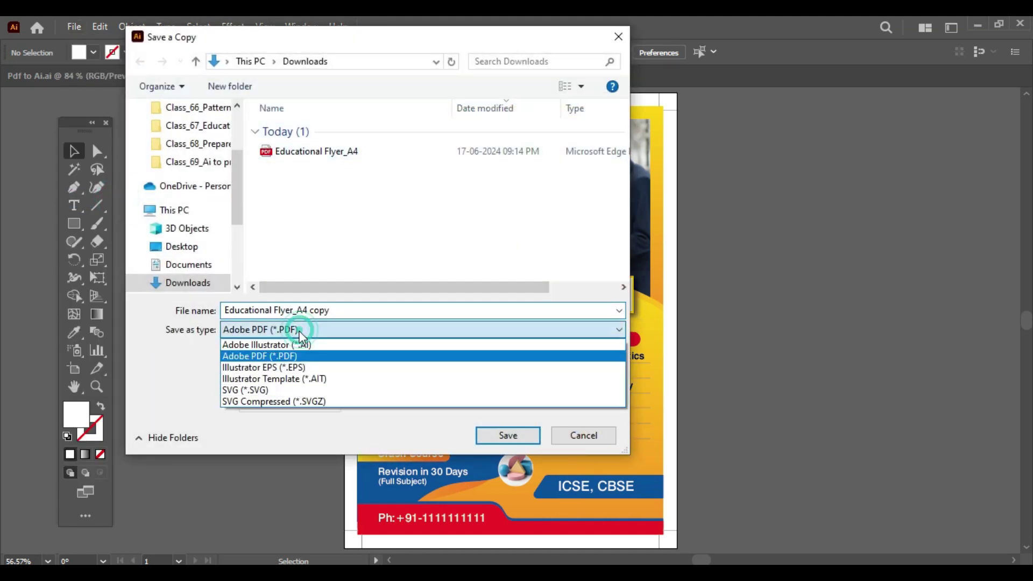
left_click(293, 345)
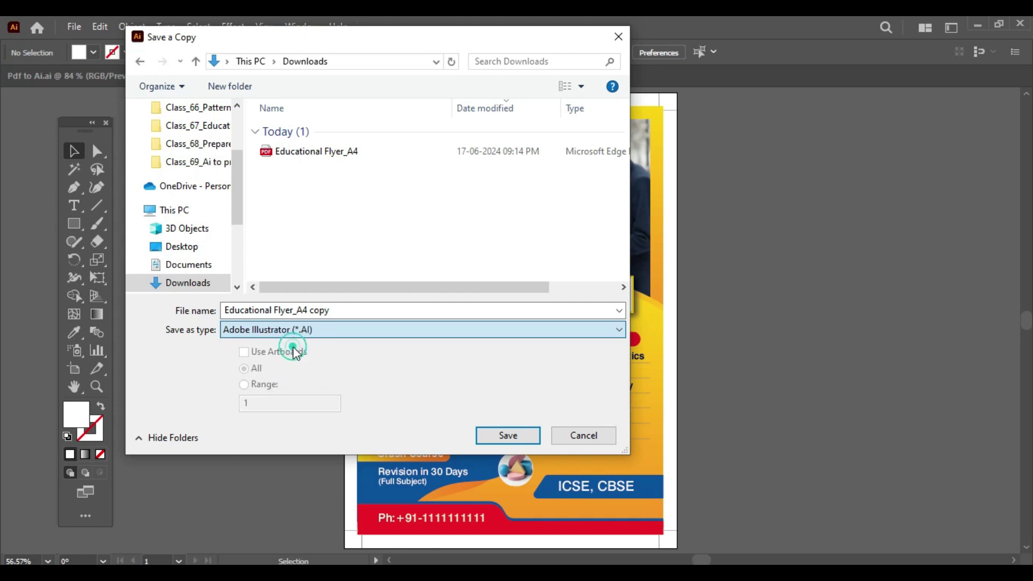
left_click(517, 436)
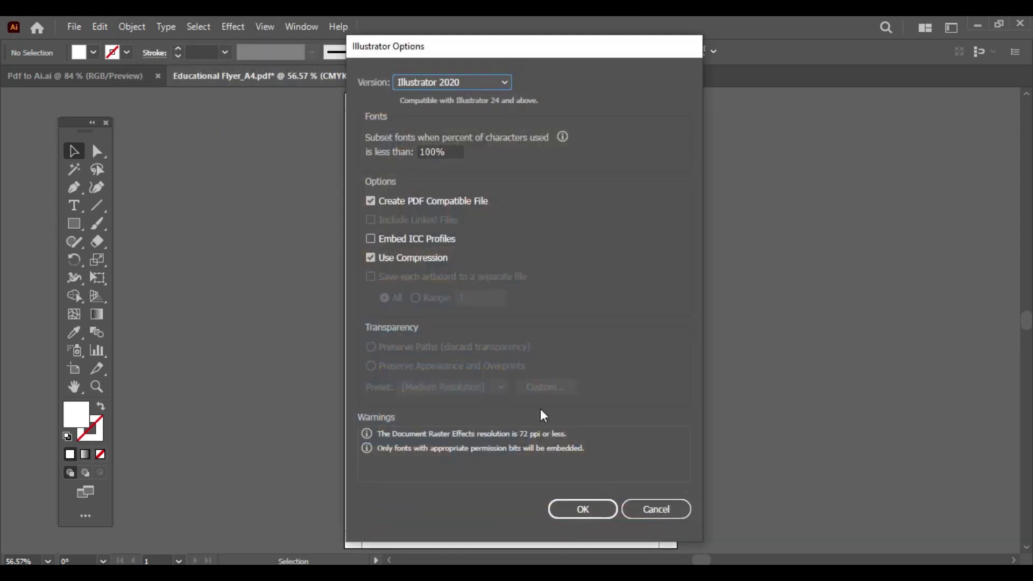
left_click(605, 509)
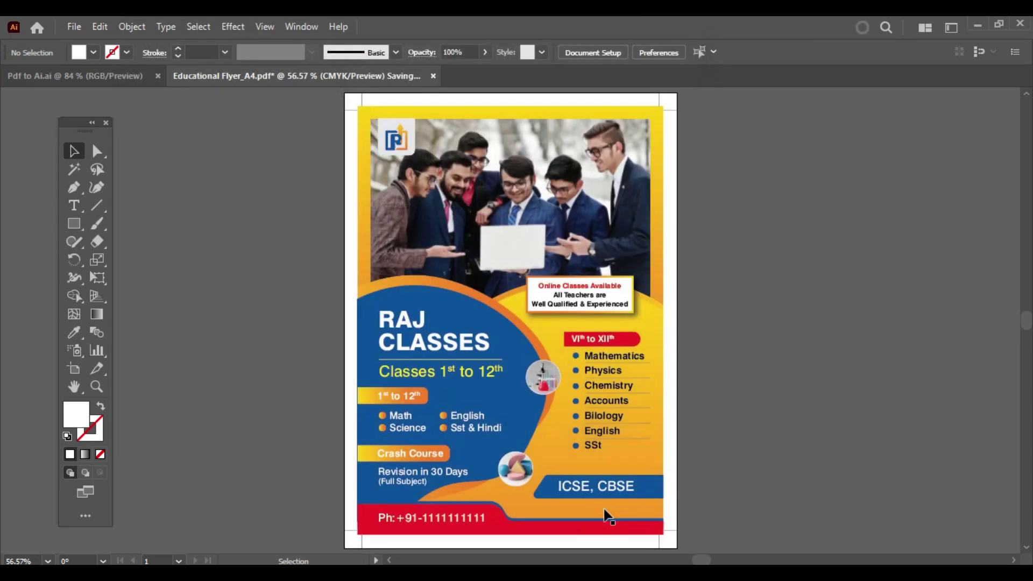
- Close open documents without saving and open Educational Flyer_A4 copy.ai from Explorer
key("ctrl+w")
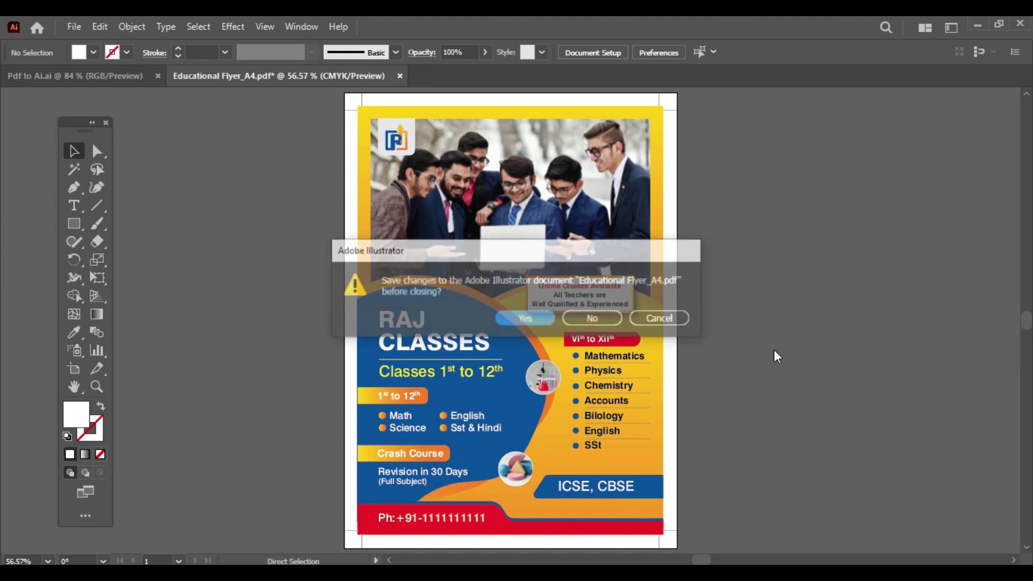
left_click(586, 324)
key("ctrl+w")
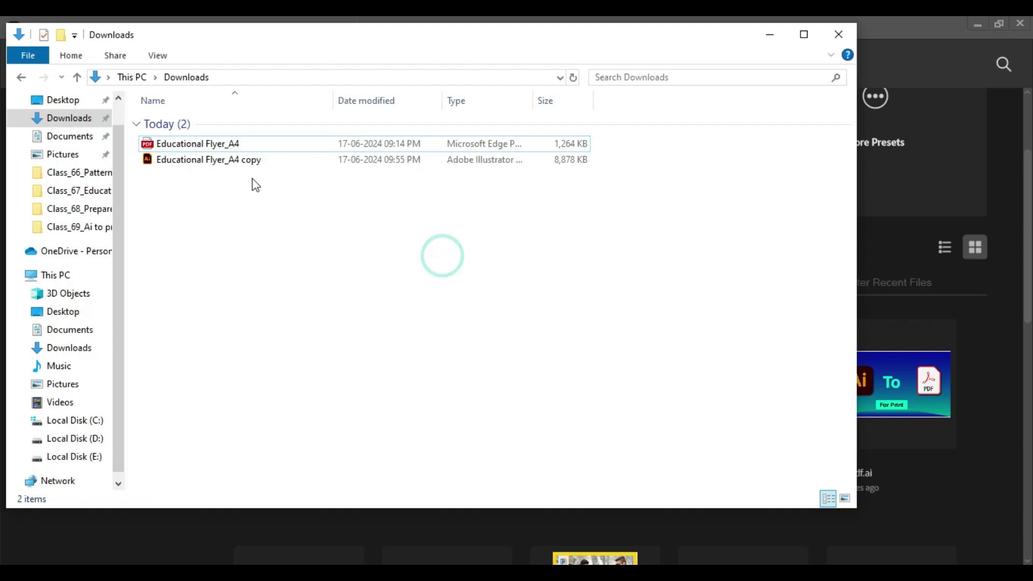
double_click(216, 161)
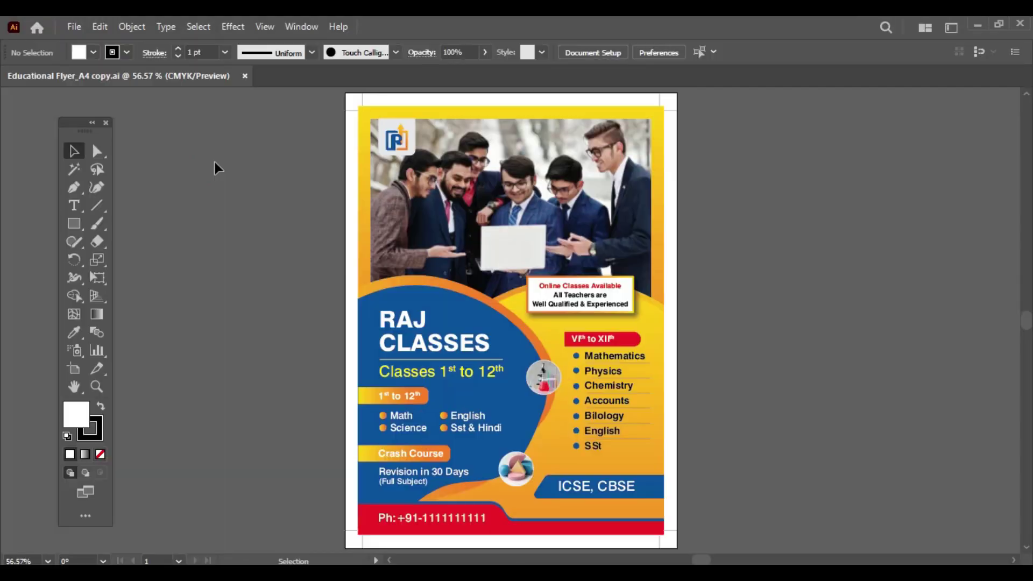
left_click(605, 377)
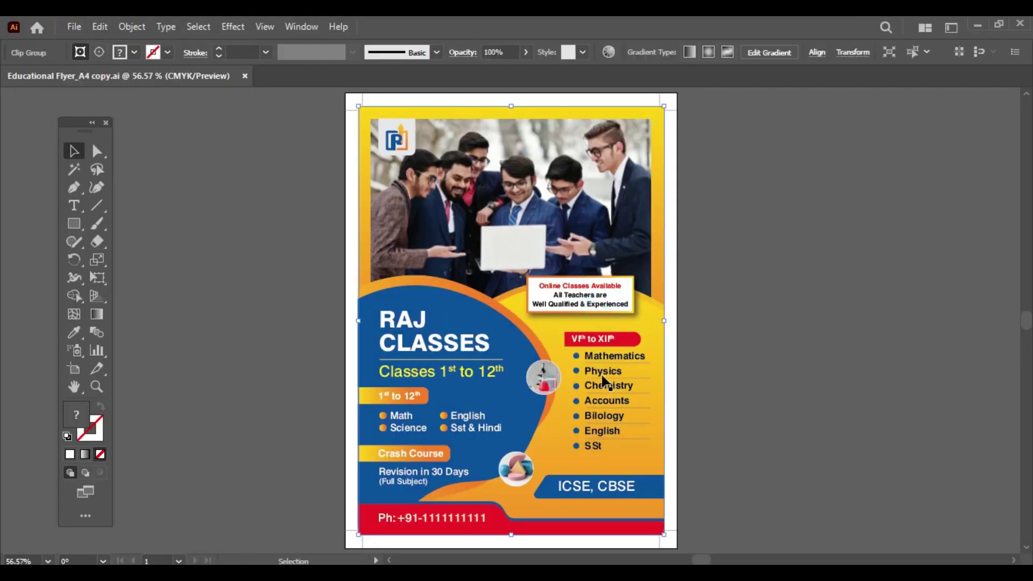
left_click(717, 374)
key("z")
left_click_drag(392, 427, 659, 420)
left_click(659, 420, "alt")
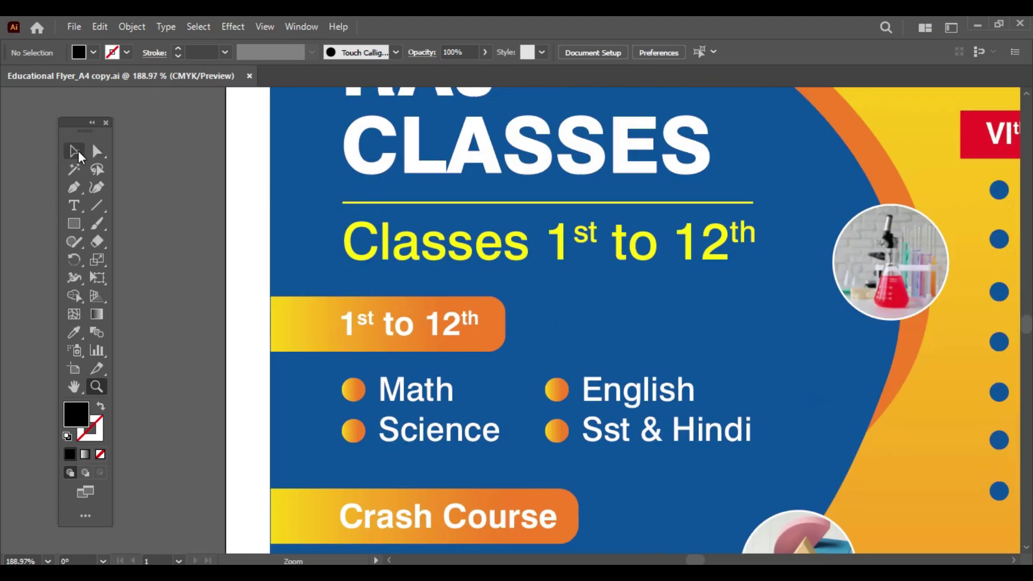
left_click(75, 152)
scroll(201, 266, "down", 3)
left_click(556, 226)
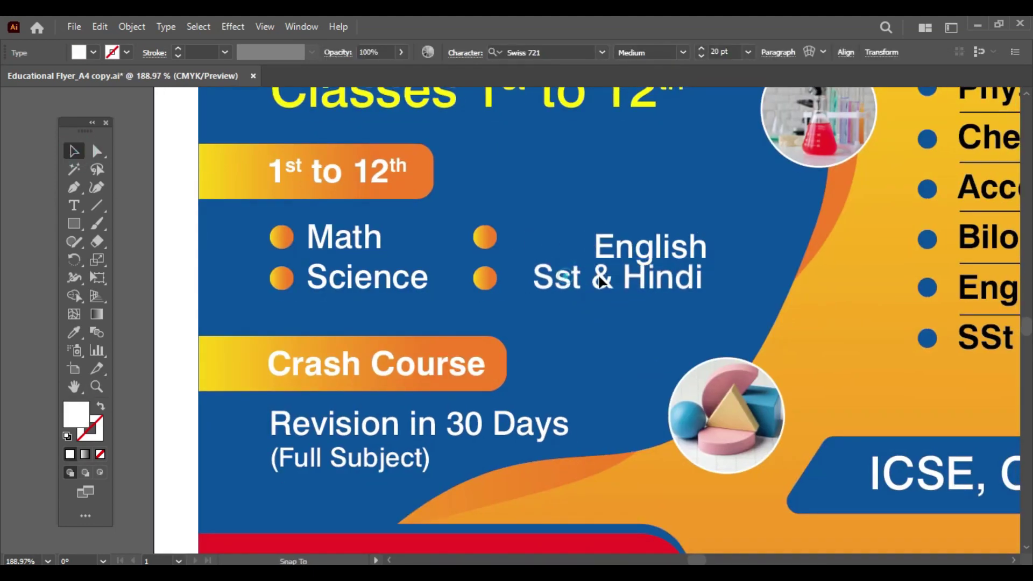
key("ctrl+0")
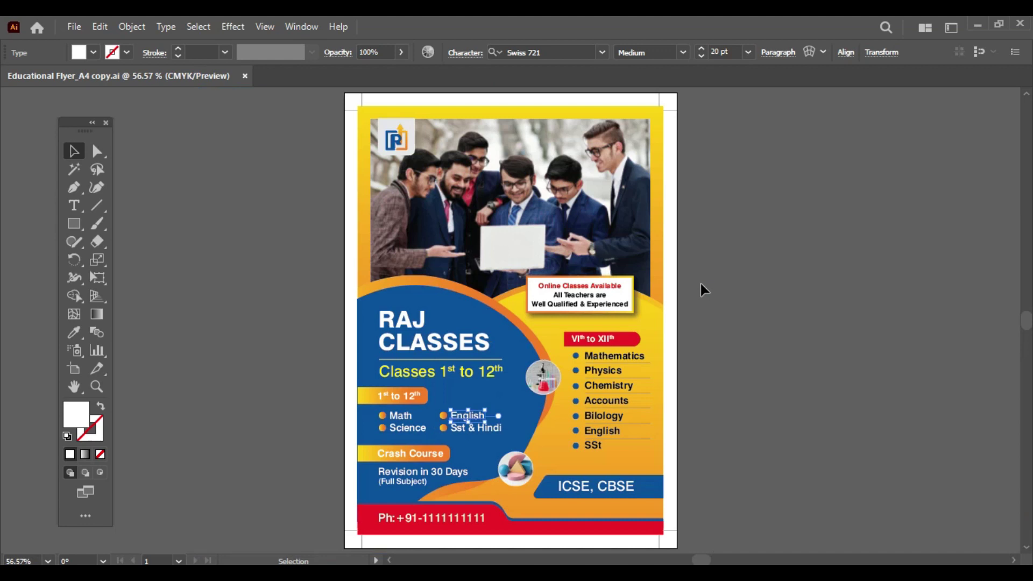
left_click(732, 253)
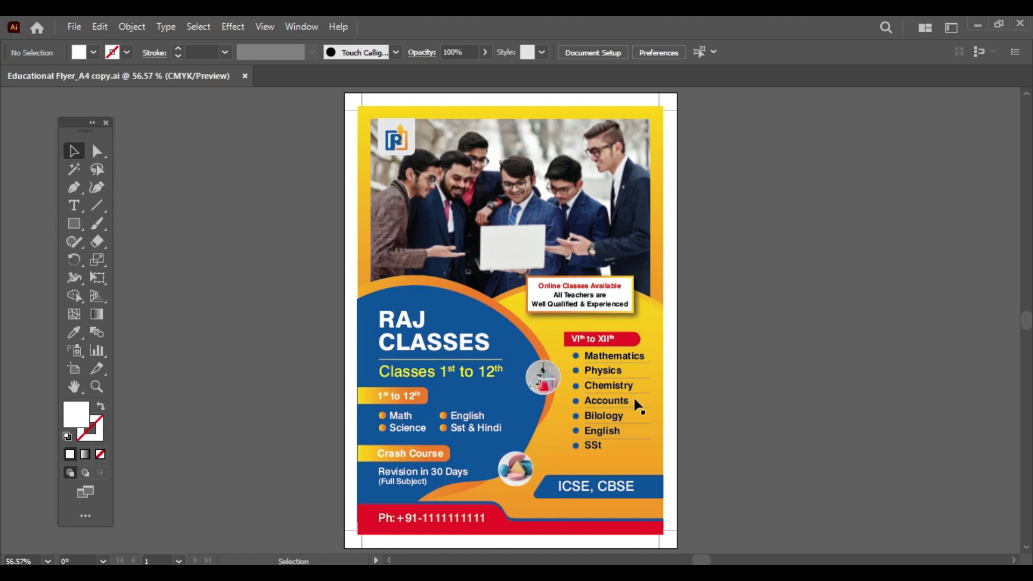
- Zoom into the flyer's bottom and select the red band path with Direct Selection
key("z")
left_click_drag(633, 397, 798, 388)
scroll(861, 323, "down", 4)
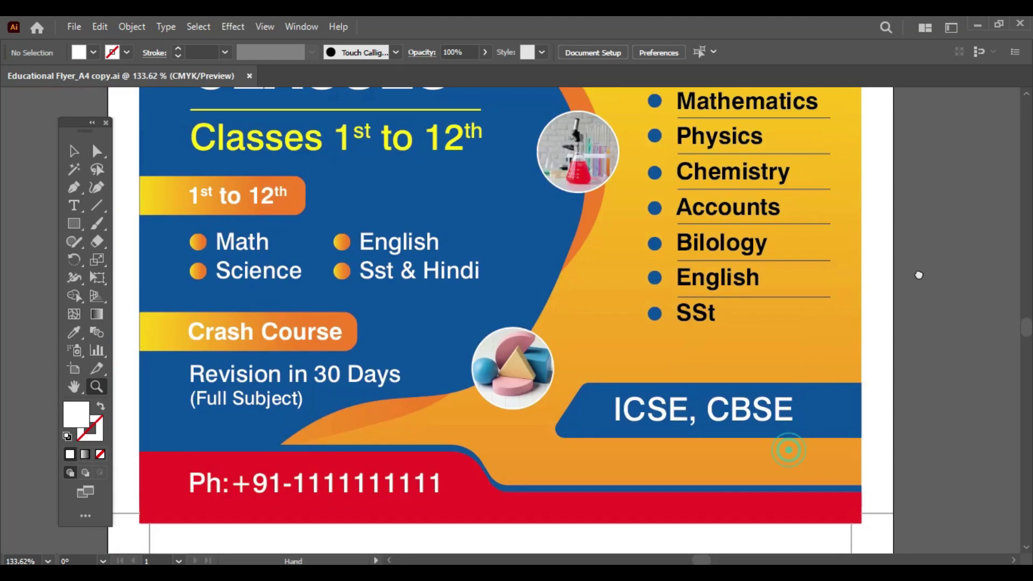
left_click(72, 152)
left_click_drag(884, 500, 895, 374)
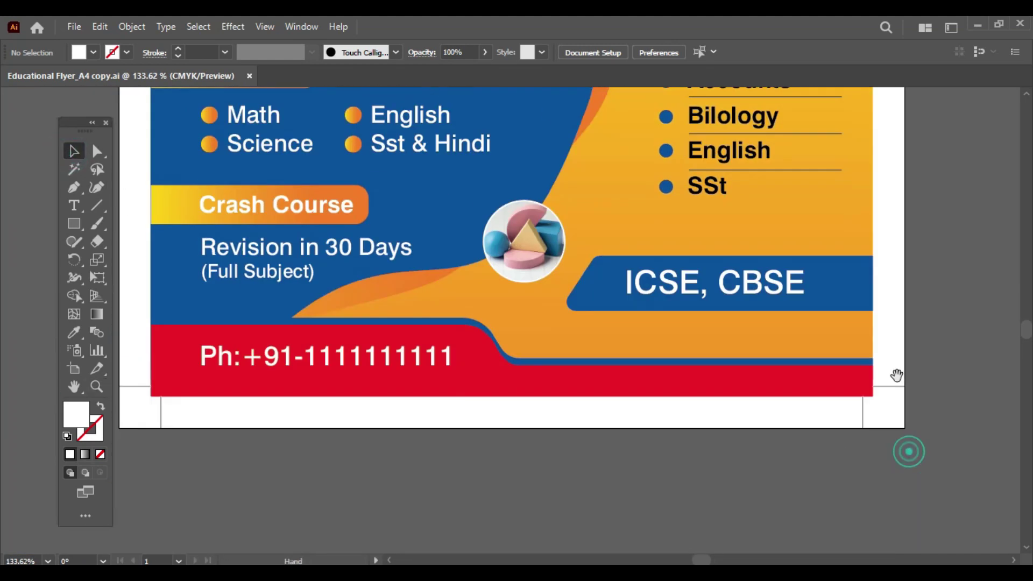
left_click(807, 392)
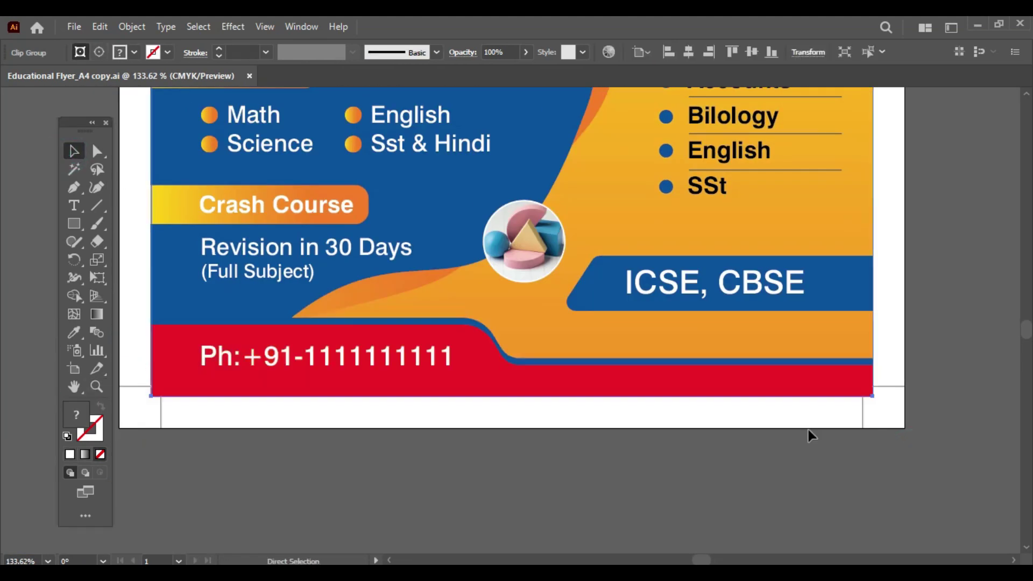
left_click(354, 449)
left_click(96, 150)
left_click(526, 378)
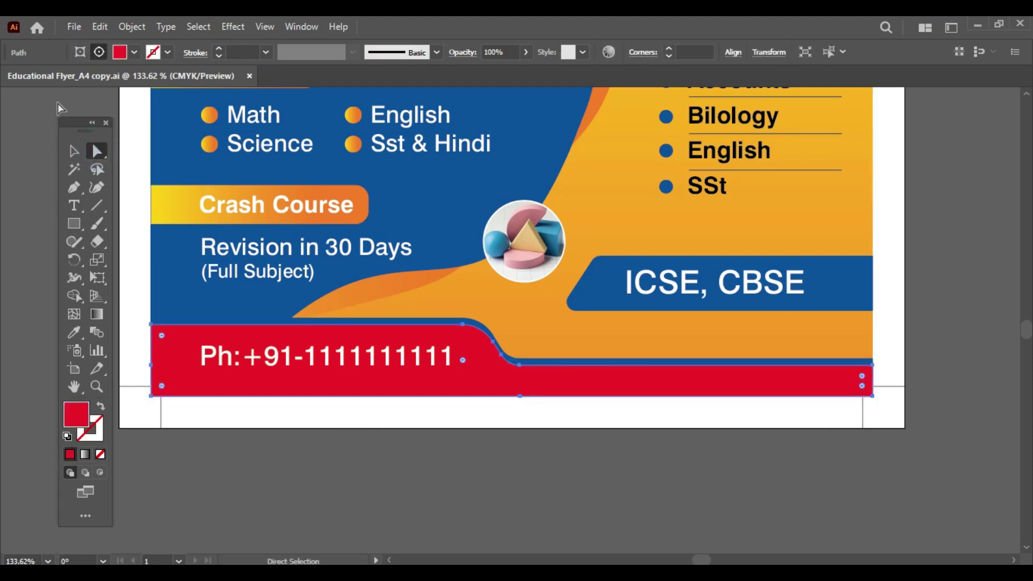
- Set the band's fill to green in the Color Picker and fit the flyer in view
double_click(76, 425)
left_click(534, 310)
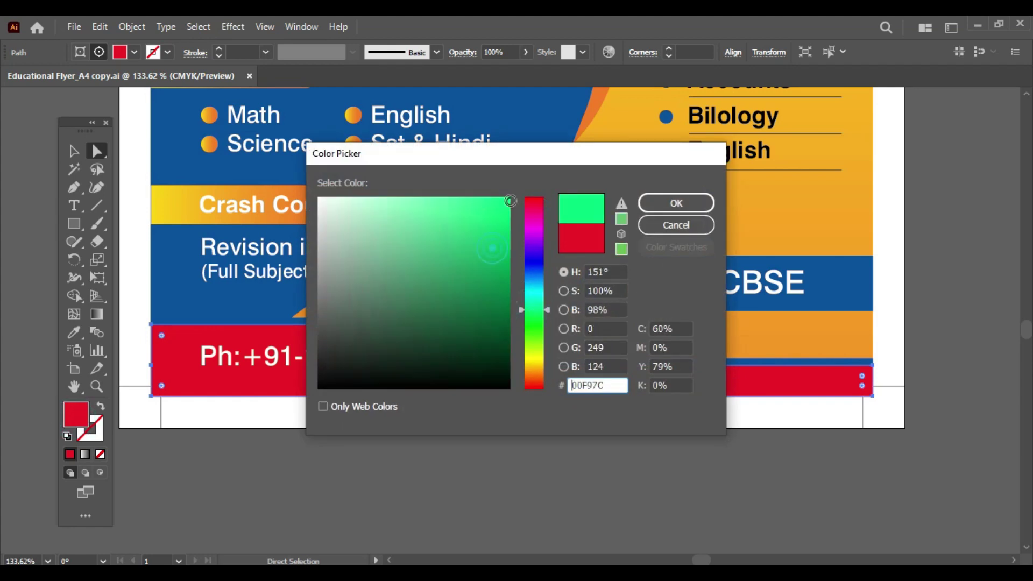
left_click_drag(539, 311, 536, 327)
left_click(509, 244)
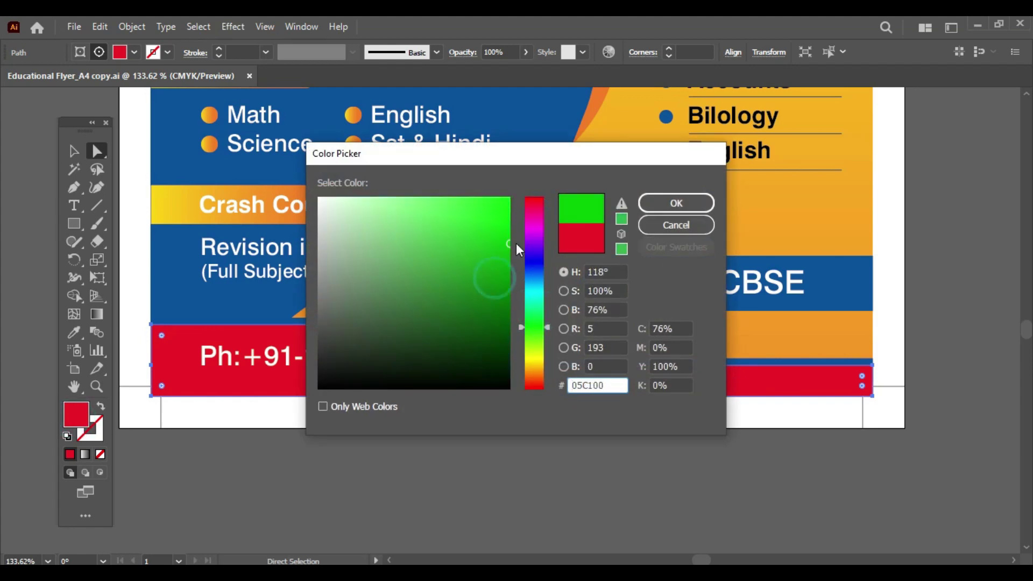
left_click(677, 203)
left_click(74, 151)
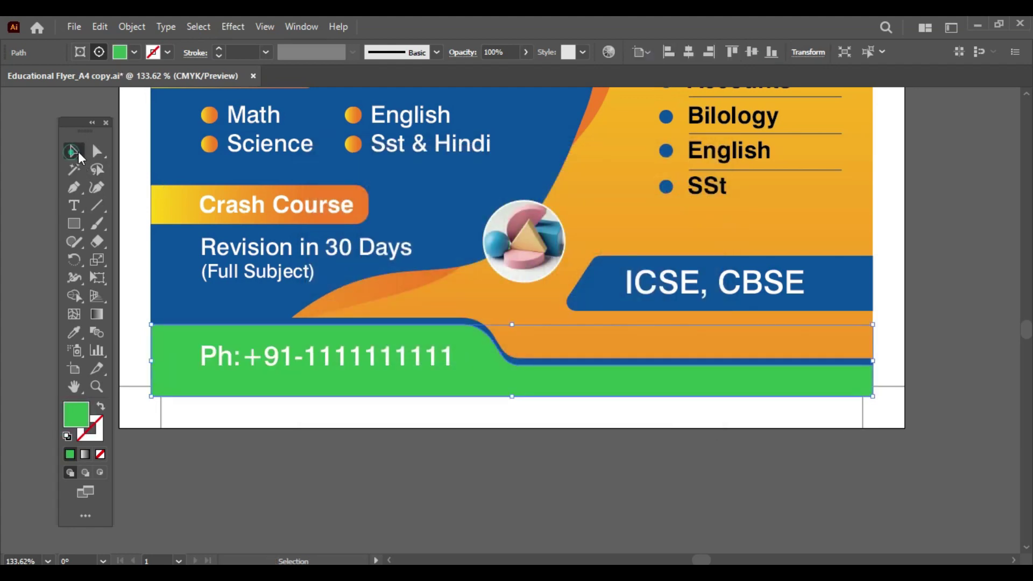
left_click(929, 313)
key("ctrl+0")
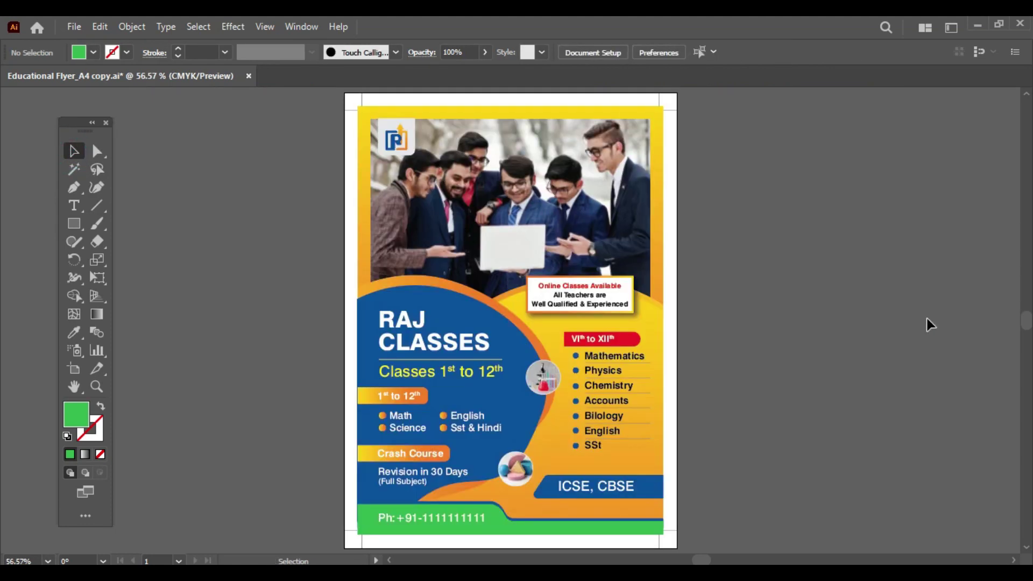